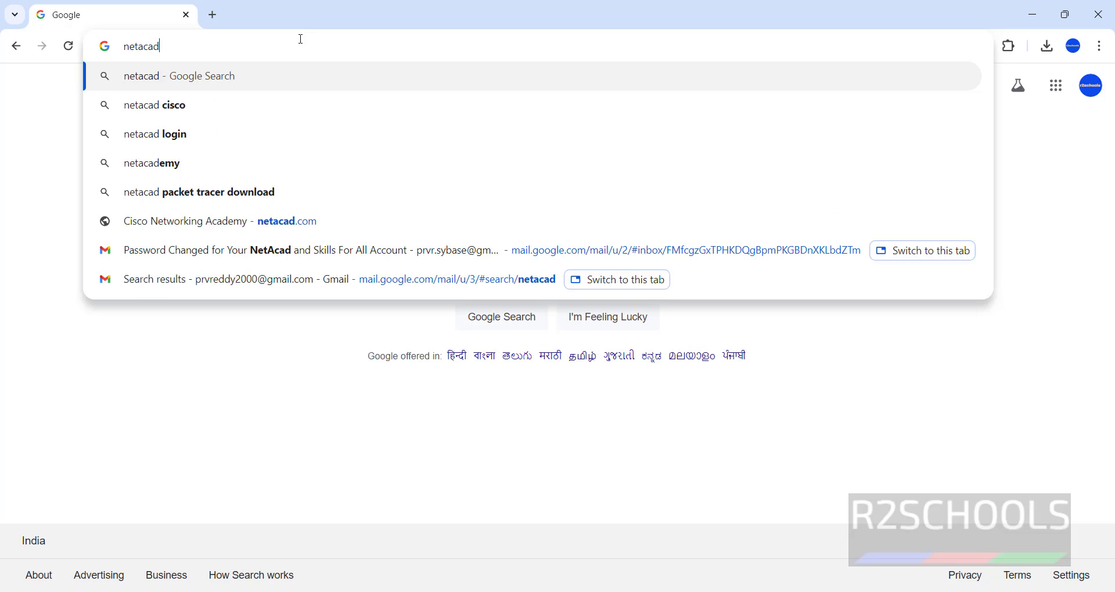
Step: Load netacad.com in Chrome and open the Networking Academy login page
text(.com)
key(Return)
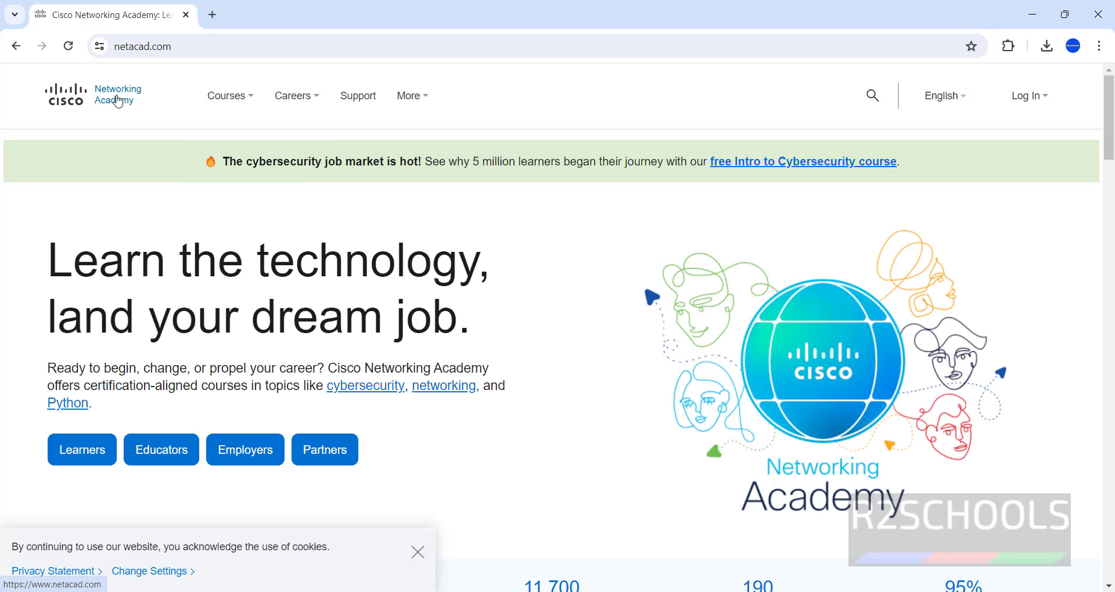
mouse_move(301, 103)
mouse_move(1029, 96)
click(987, 145)
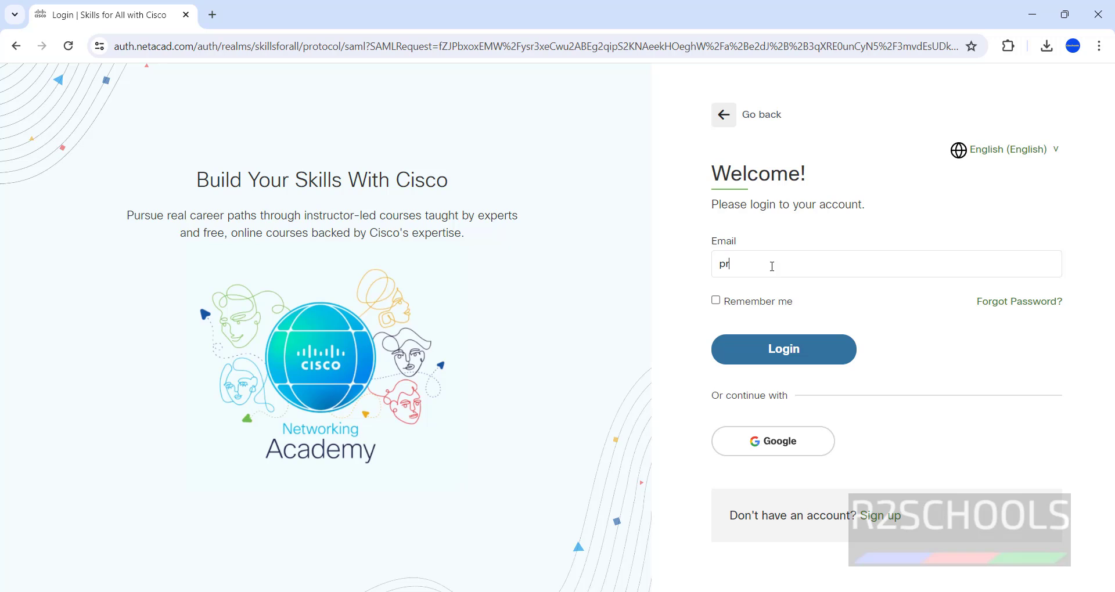
Step: Sign in with the account e-mail and password, declining Chrome's offer to save the password
click(785, 347)
click(788, 378)
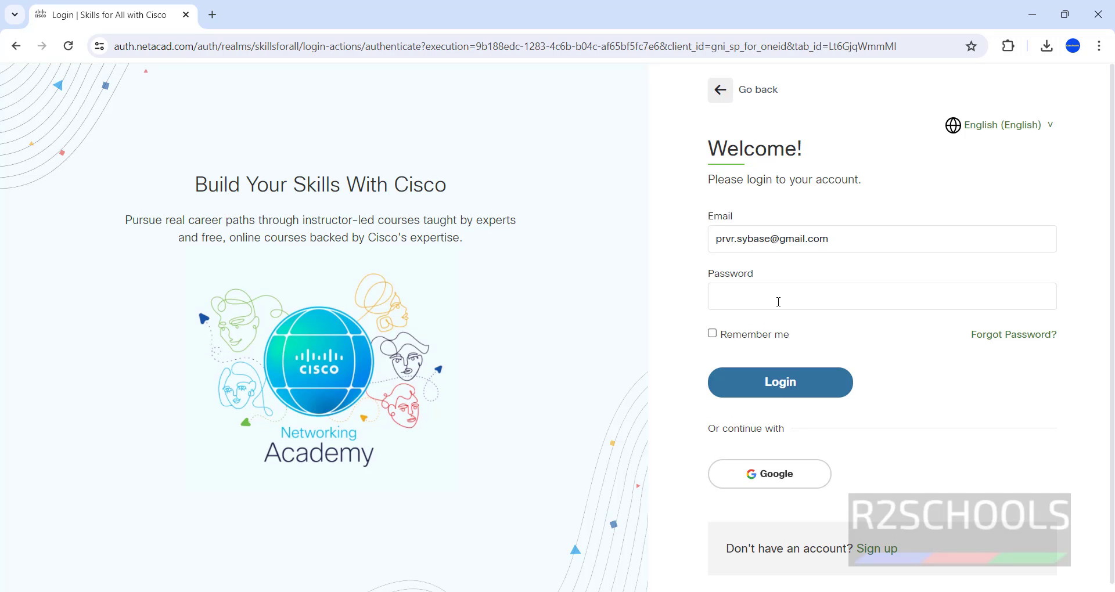
text(••)
click(780, 383)
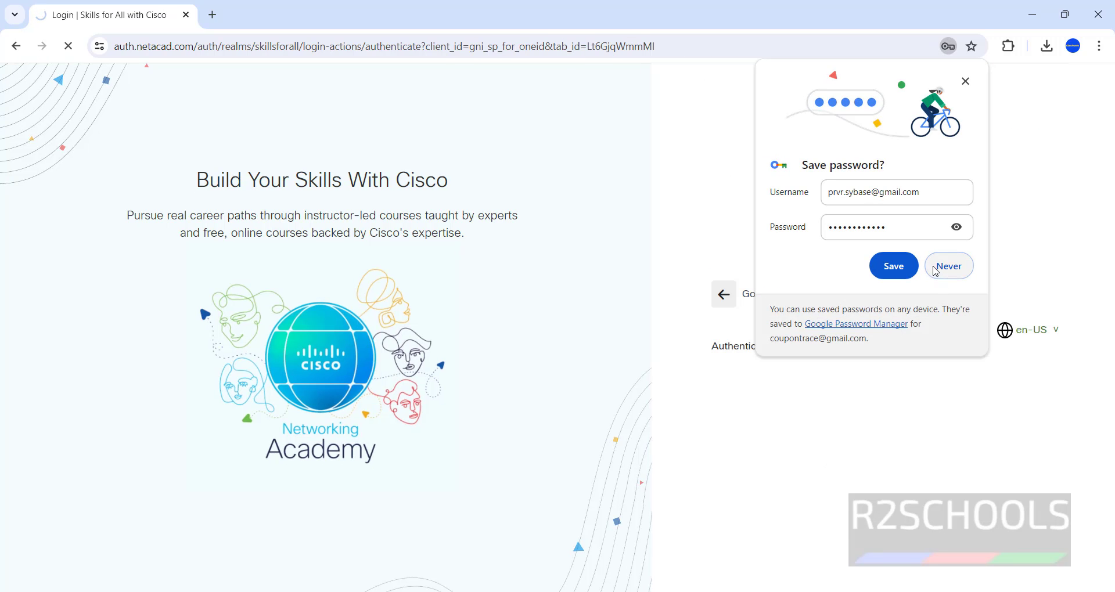
click(936, 268)
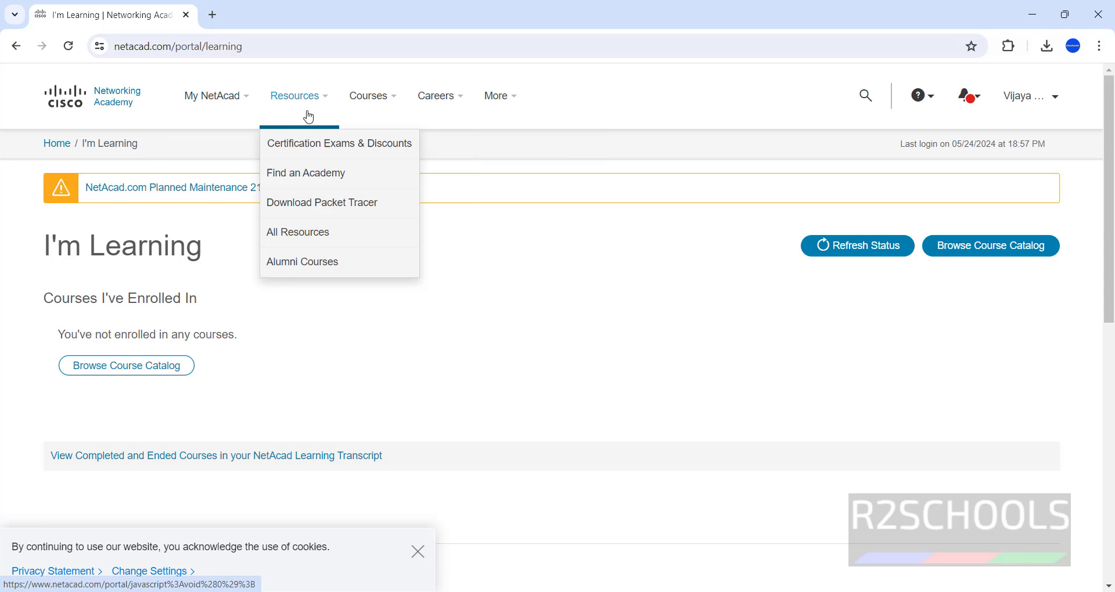
Step: Open the Download Packet Tracer page and review the 4GB RAM and disk space requirements
click(294, 215)
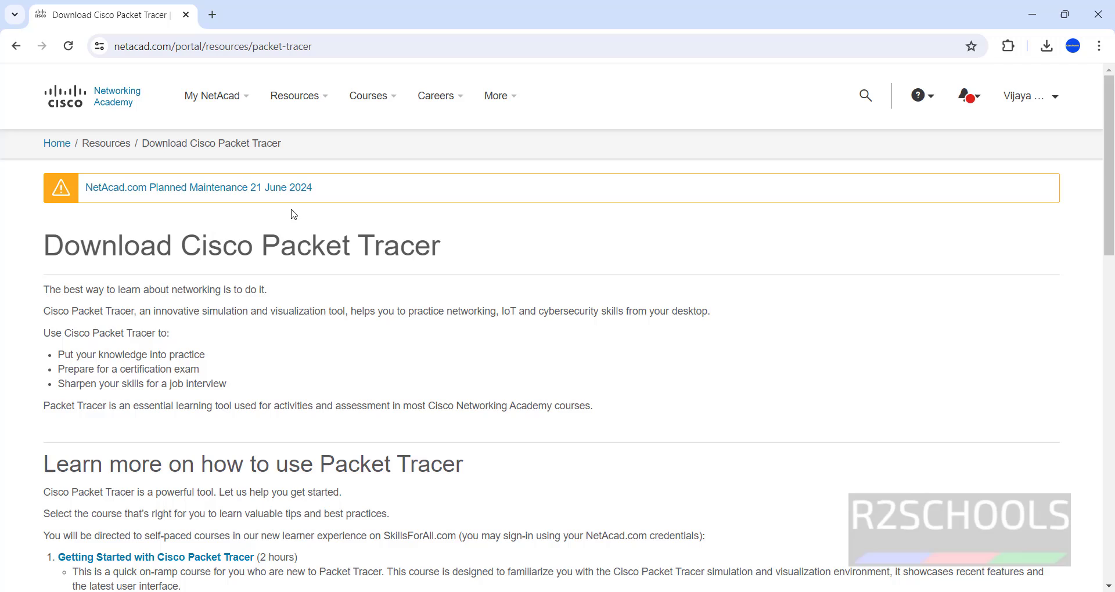
scroll(444, 348, down, 3)
scroll(446, 352, down, 3)
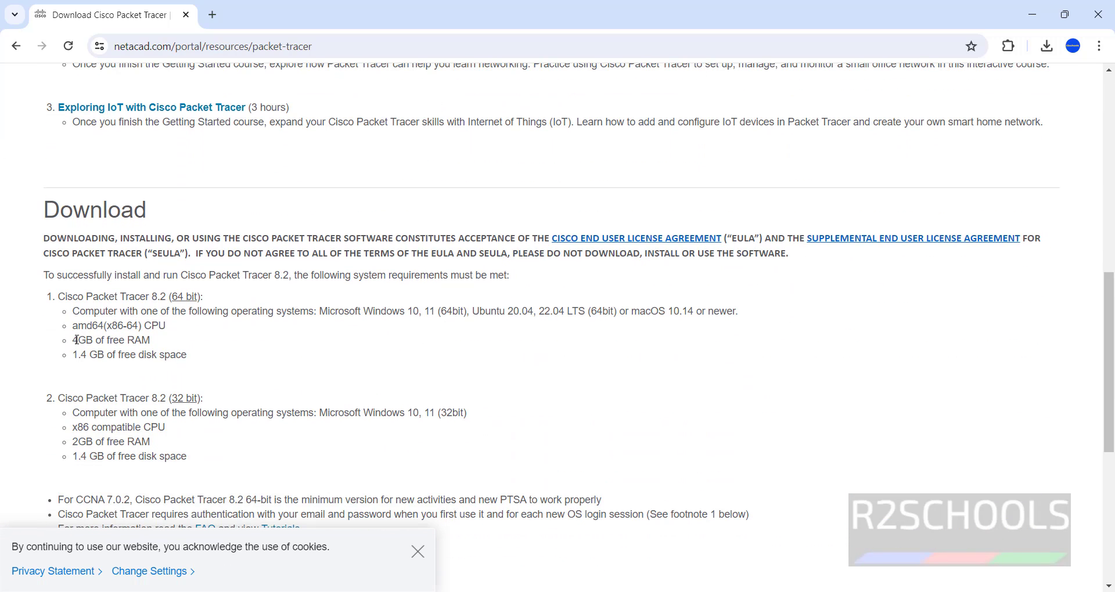
drag(74, 340, 166, 347)
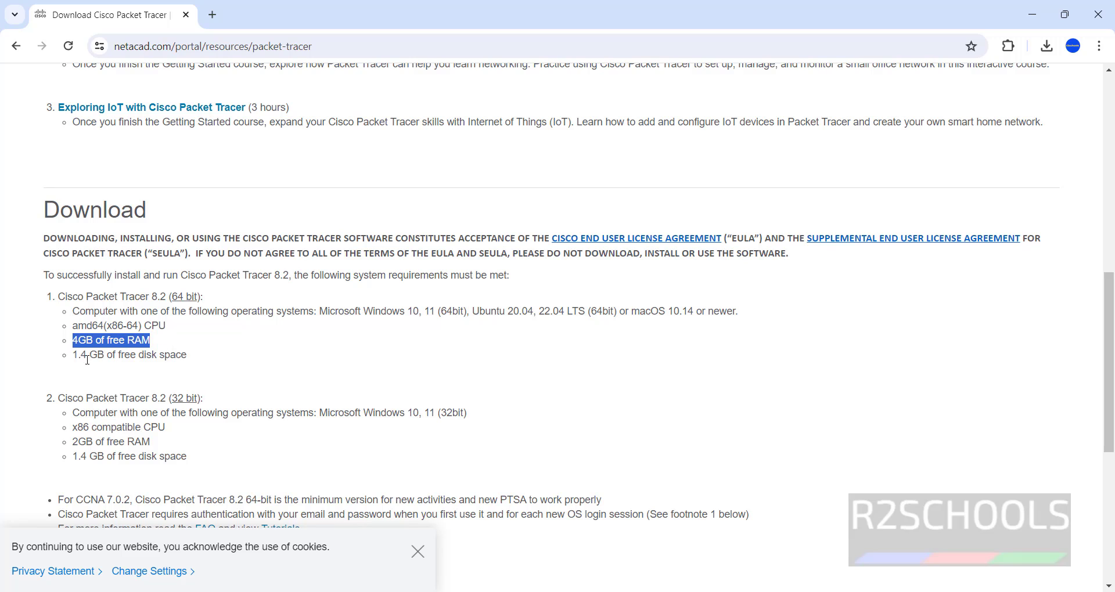
drag(81, 356, 224, 365)
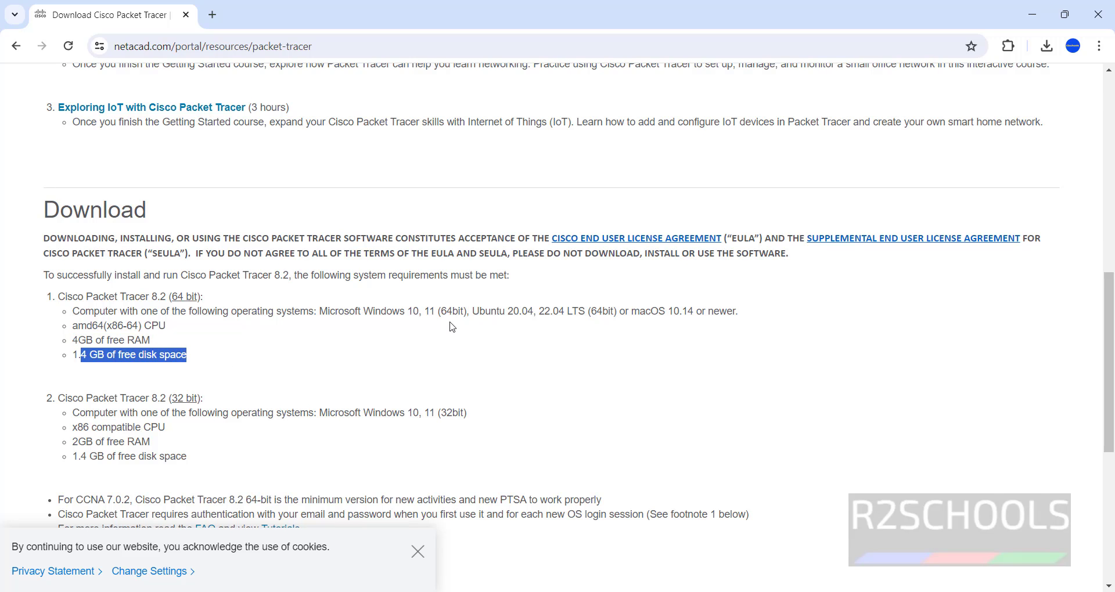
click(370, 360)
Step: Review the 64-bit and 32-bit version requirements and scroll to the 8.2.2 download links
scroll(369, 351, down, 5)
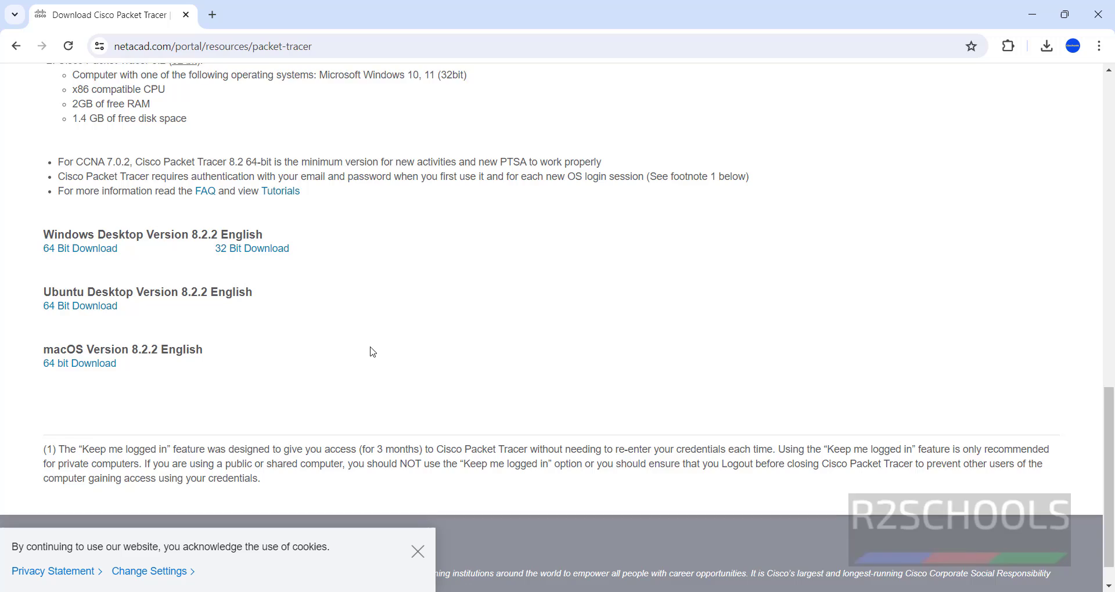
scroll(368, 351, up, 5)
drag(144, 222, 57, 223)
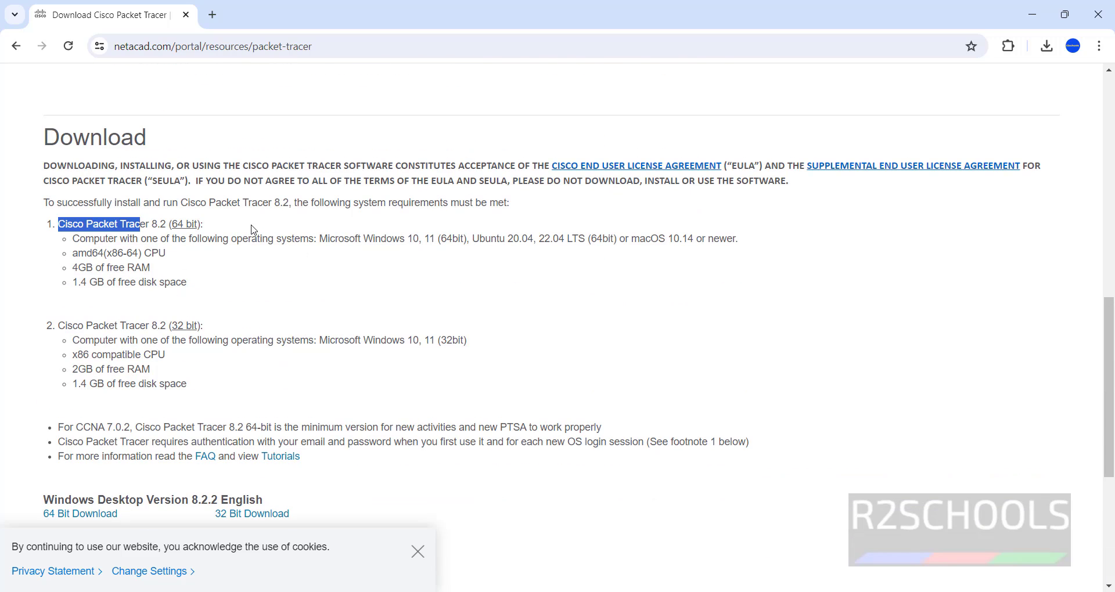
click(220, 309)
drag(133, 339, 174, 357)
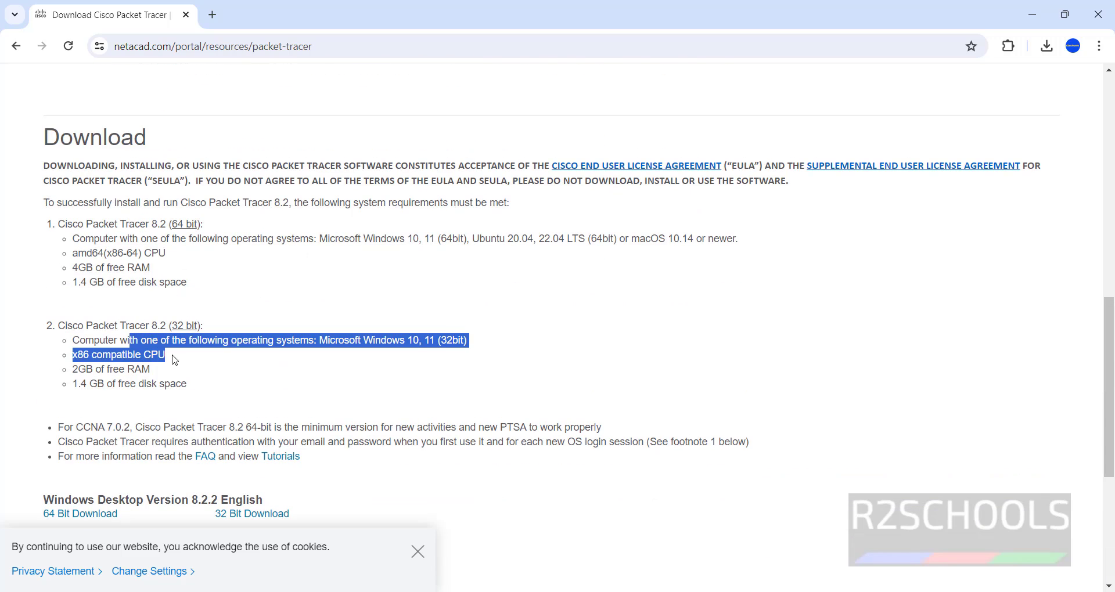
click(176, 374)
scroll(208, 380, down, 1)
scroll(208, 380, down, 3)
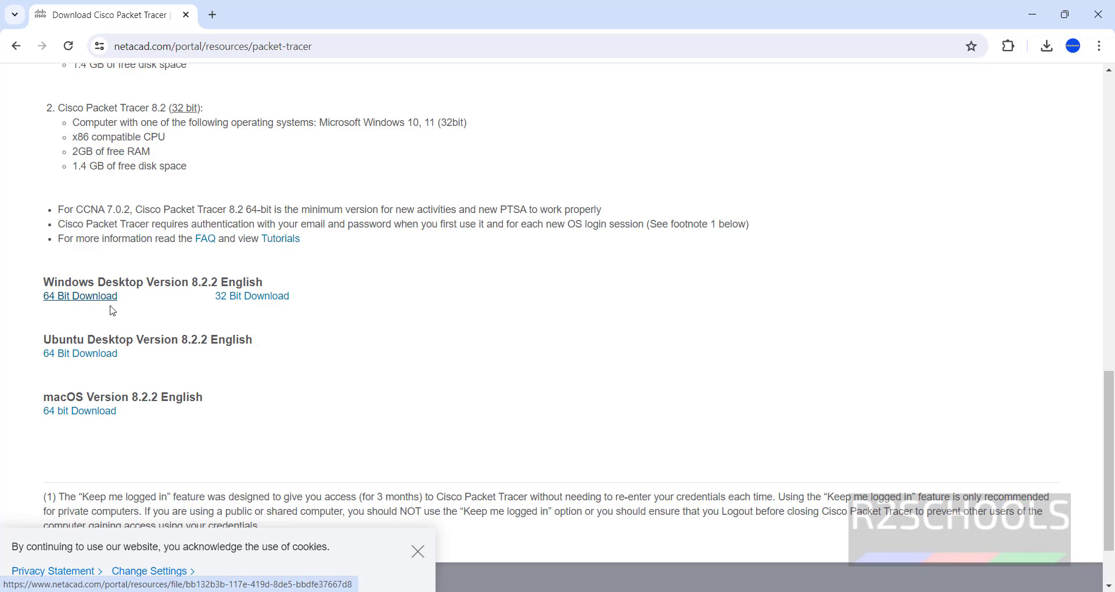
Step: Download the Windows 64-bit installer and confirm it in Chrome's download history
click(63, 301)
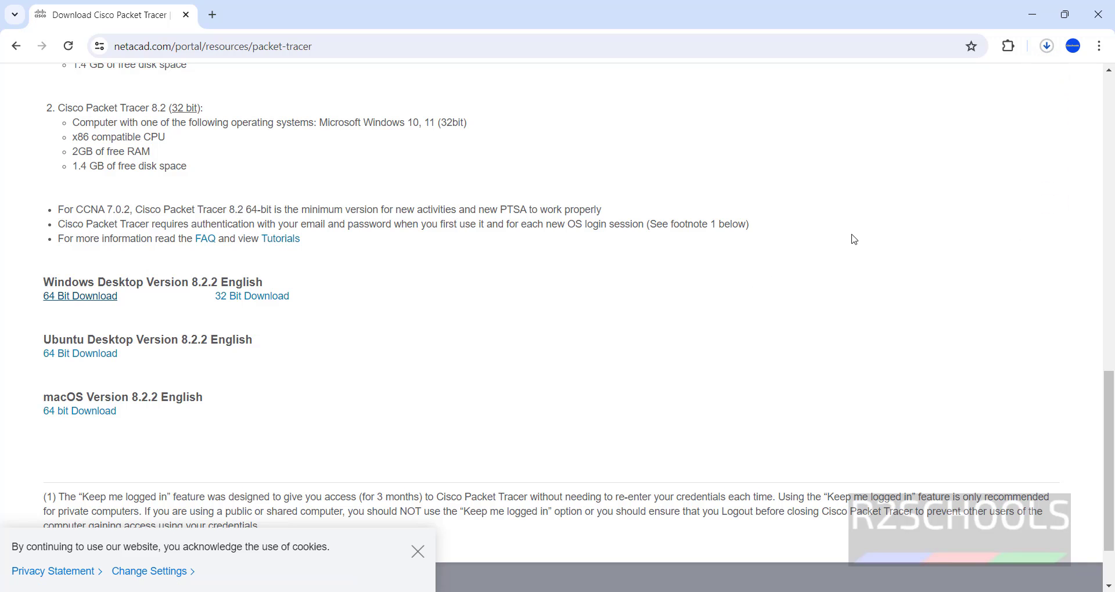
key(ctrl+j)
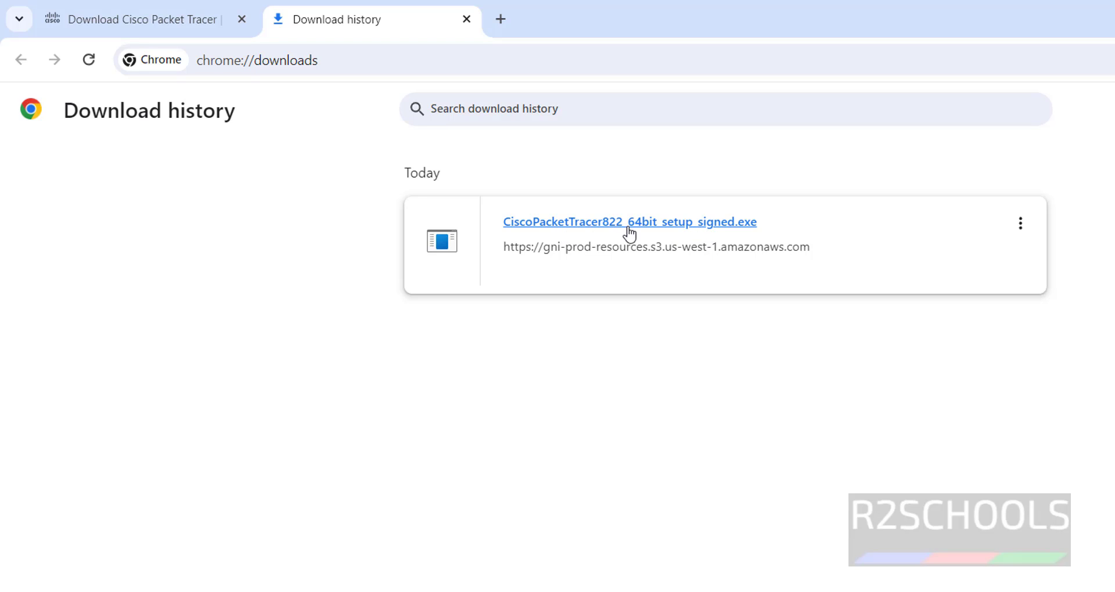
Step: Run the downloaded Packet Tracer setup and accept the license agreement
click(719, 223)
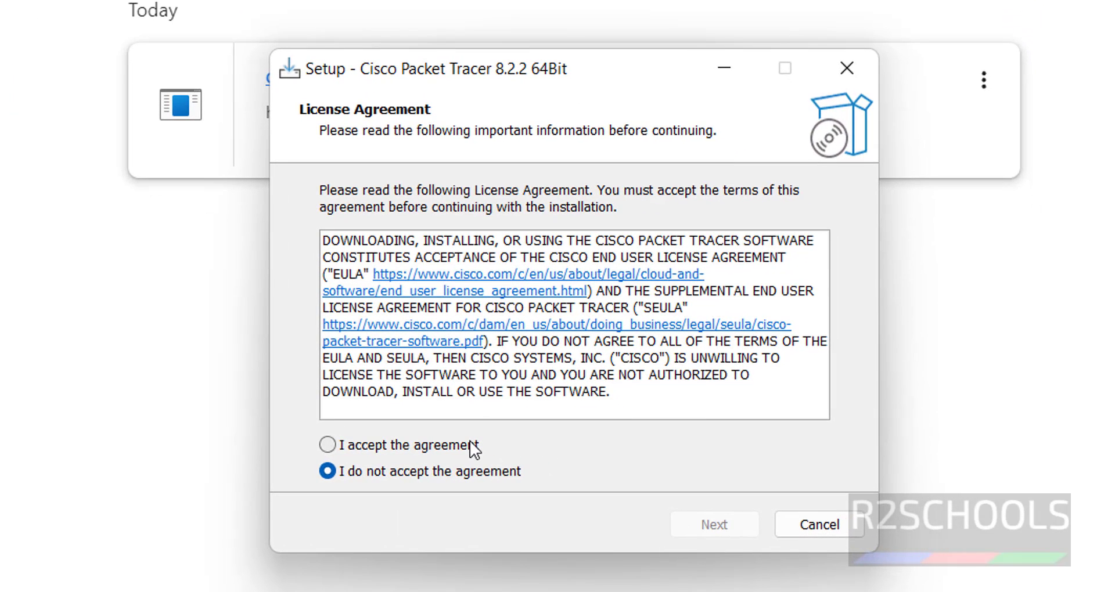
click(638, 487)
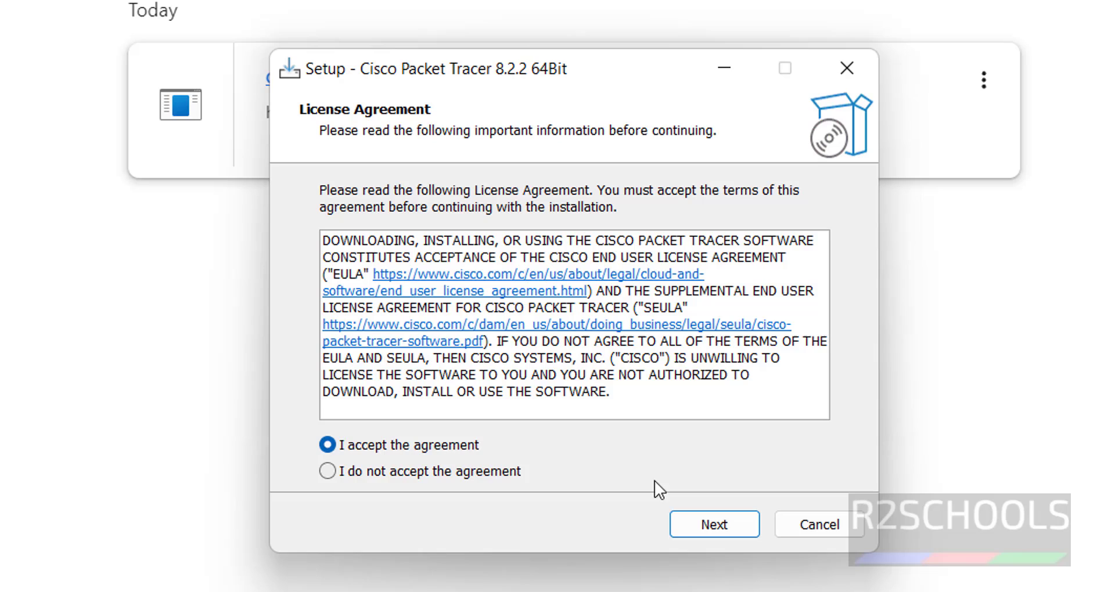
click(713, 525)
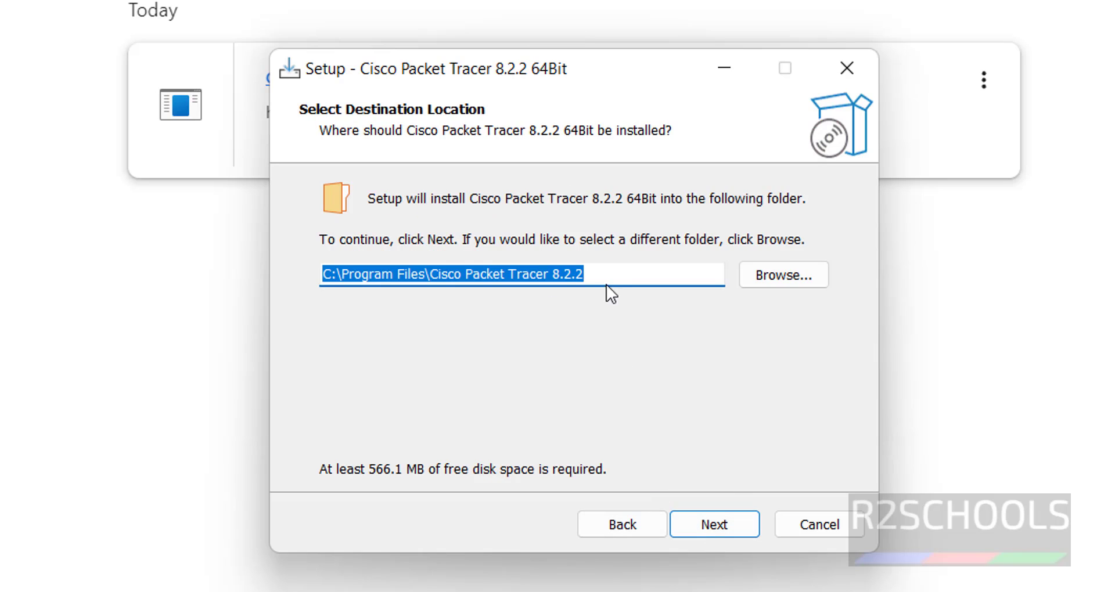
Step: Keep the default install and shortcuts folders, deselecting the desktop and Quick Launch shortcuts
click(590, 276)
drag(590, 277, 296, 282)
click(720, 529)
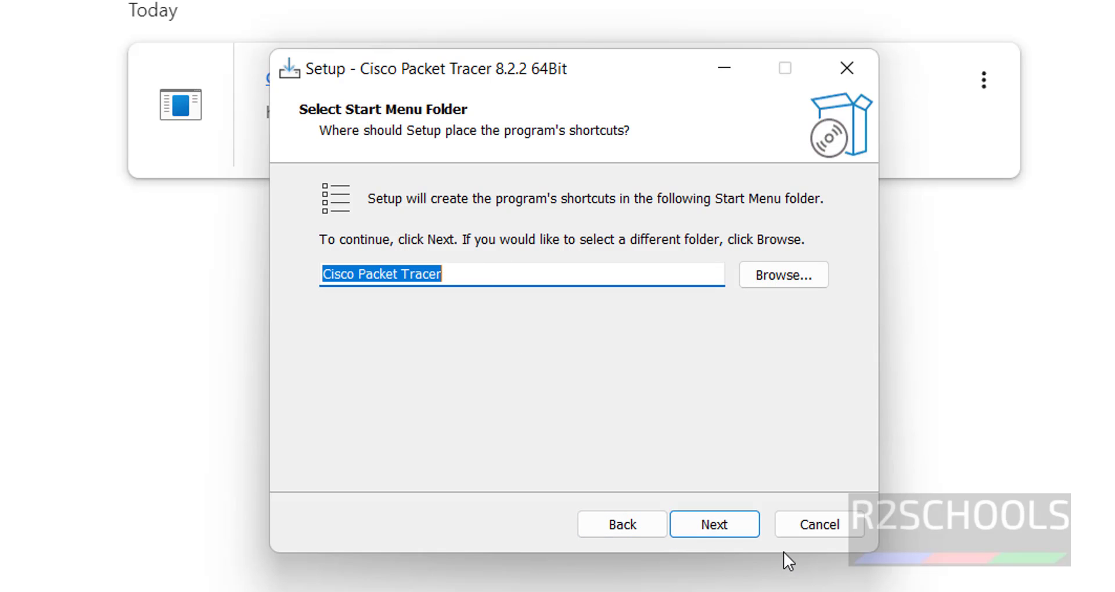
click(715, 528)
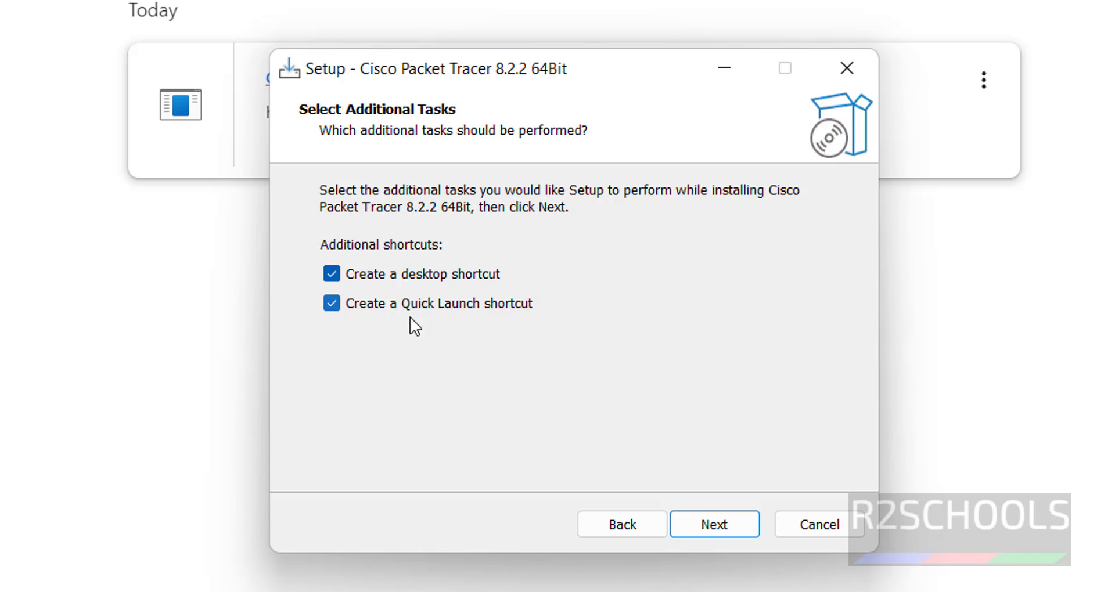
click(344, 306)
click(339, 274)
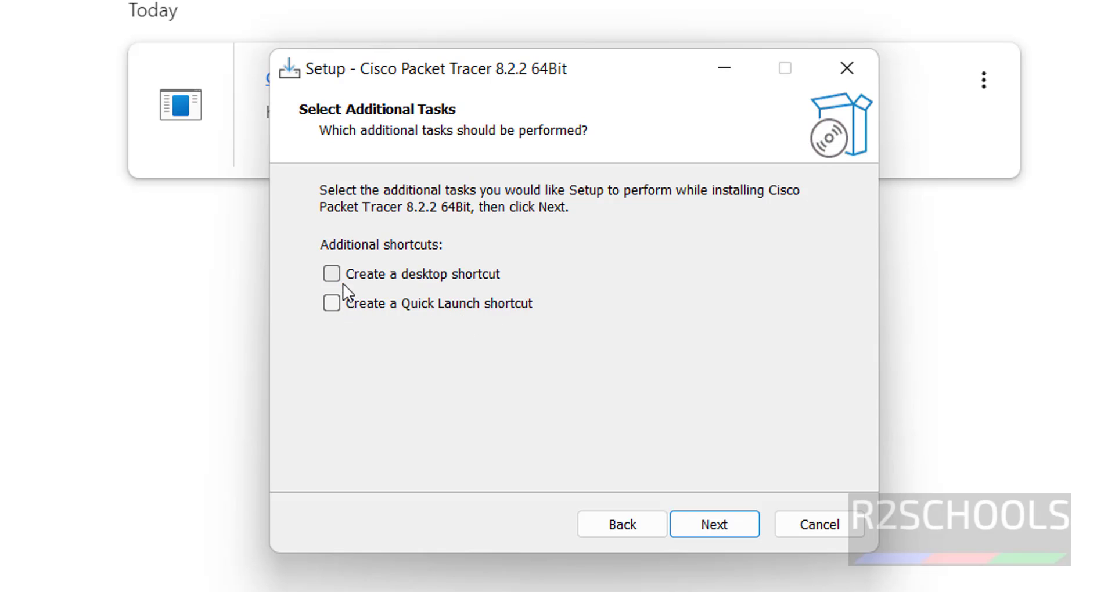
Step: Review the install summary, install Packet Tracer 8.2.2 64Bit, and close the finished wizard
click(713, 530)
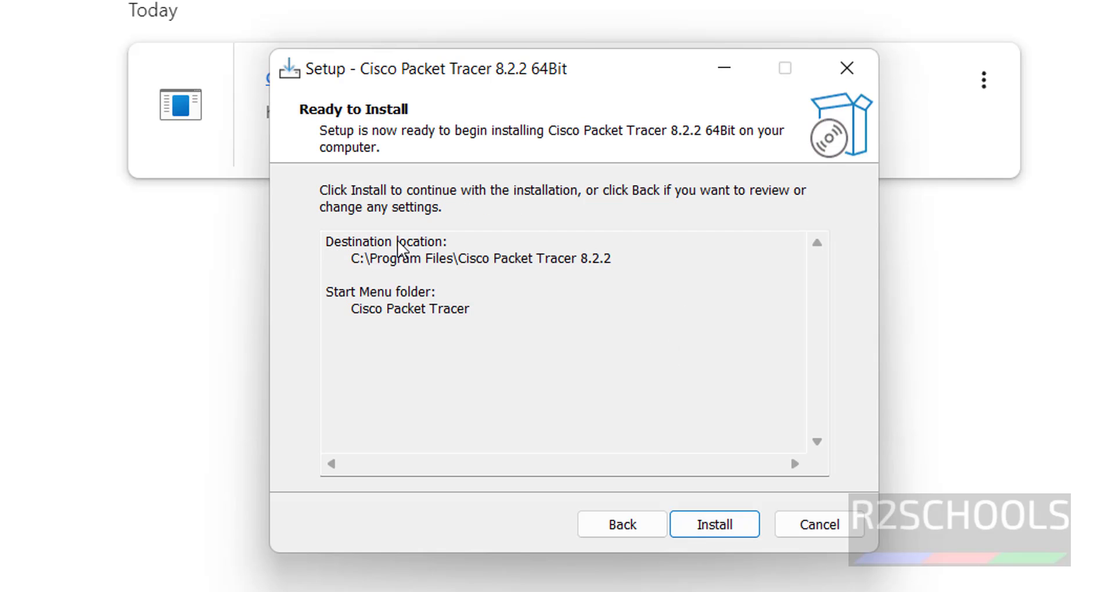
click(346, 318)
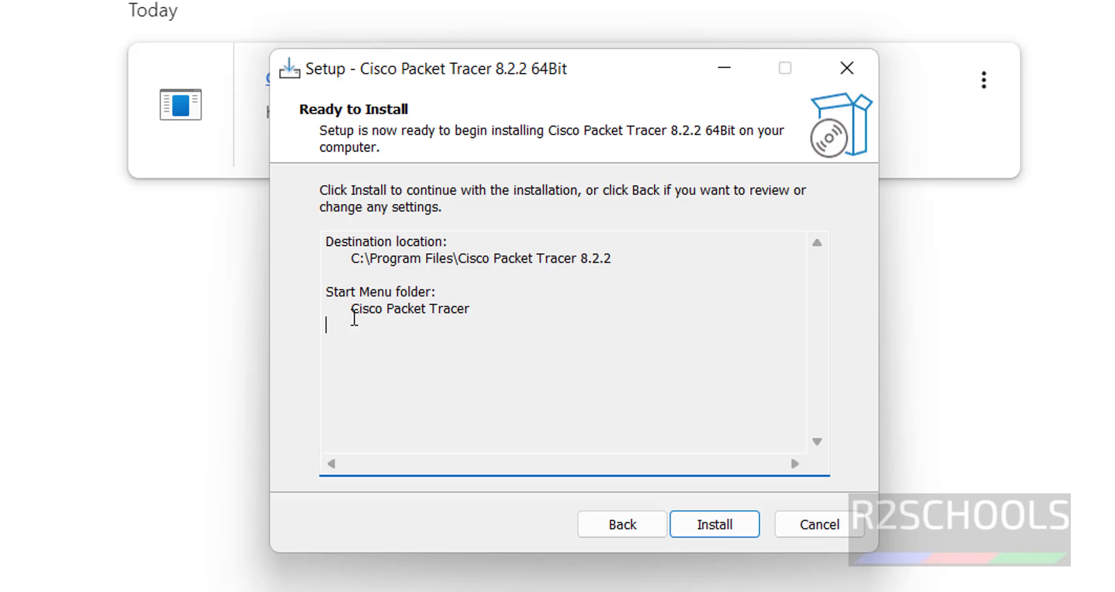
click(488, 313)
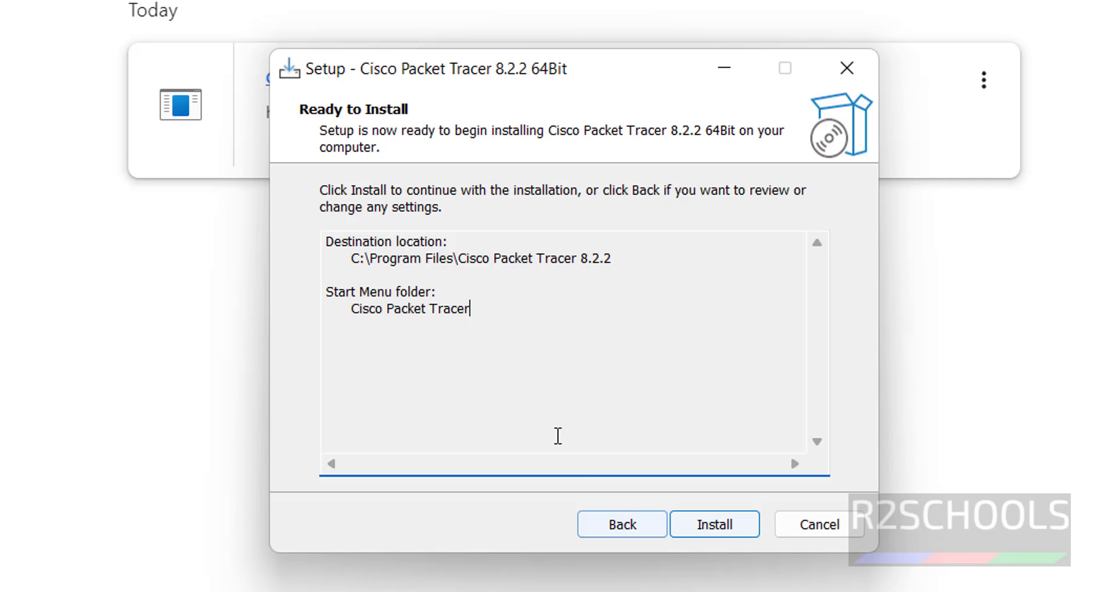
click(619, 525)
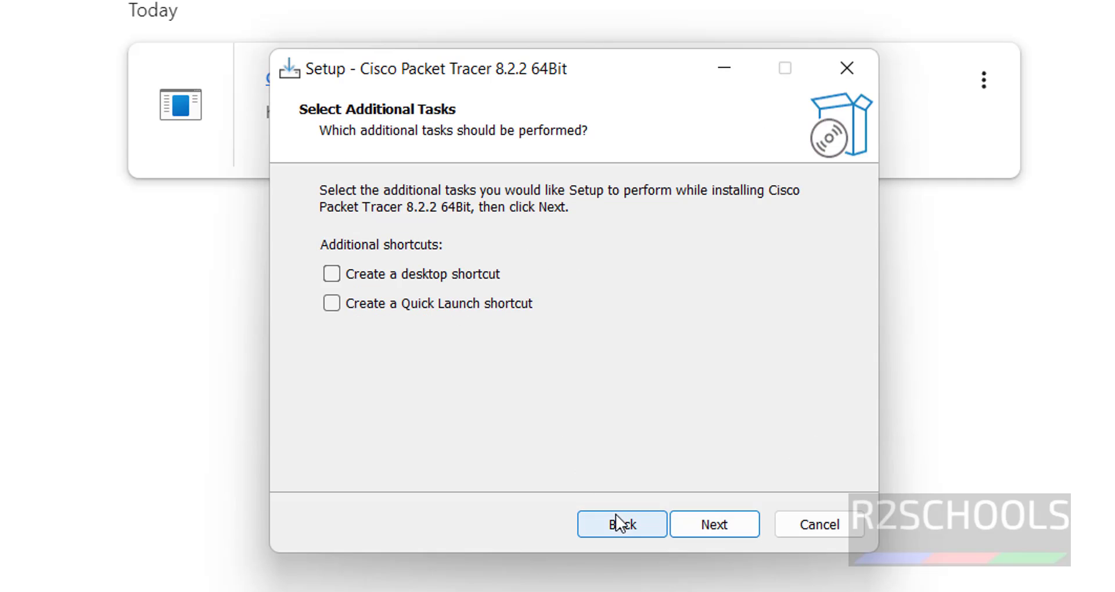
click(749, 528)
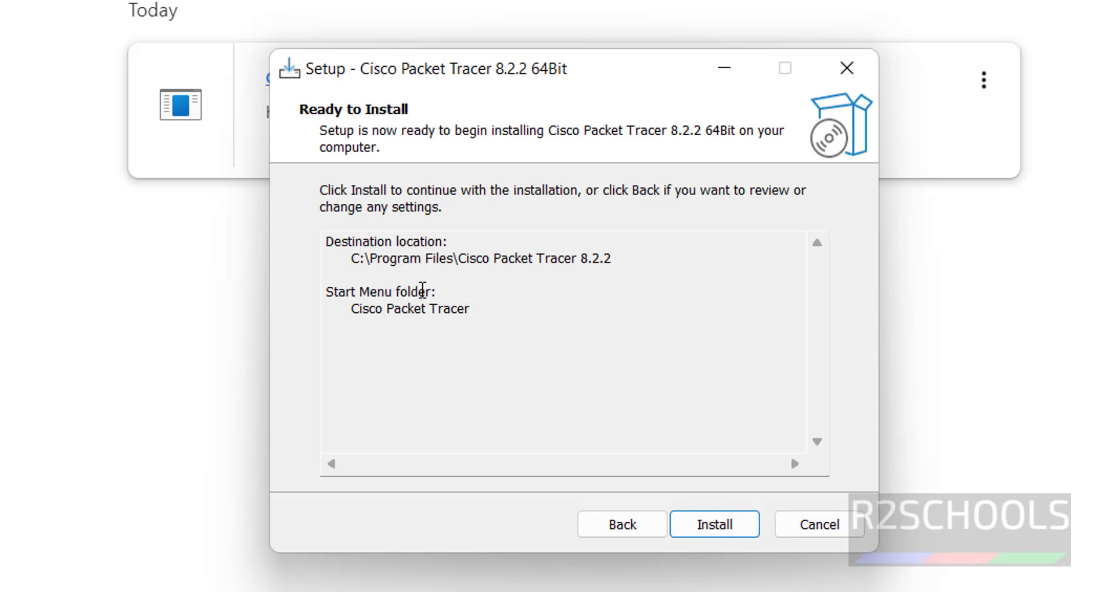
click(705, 526)
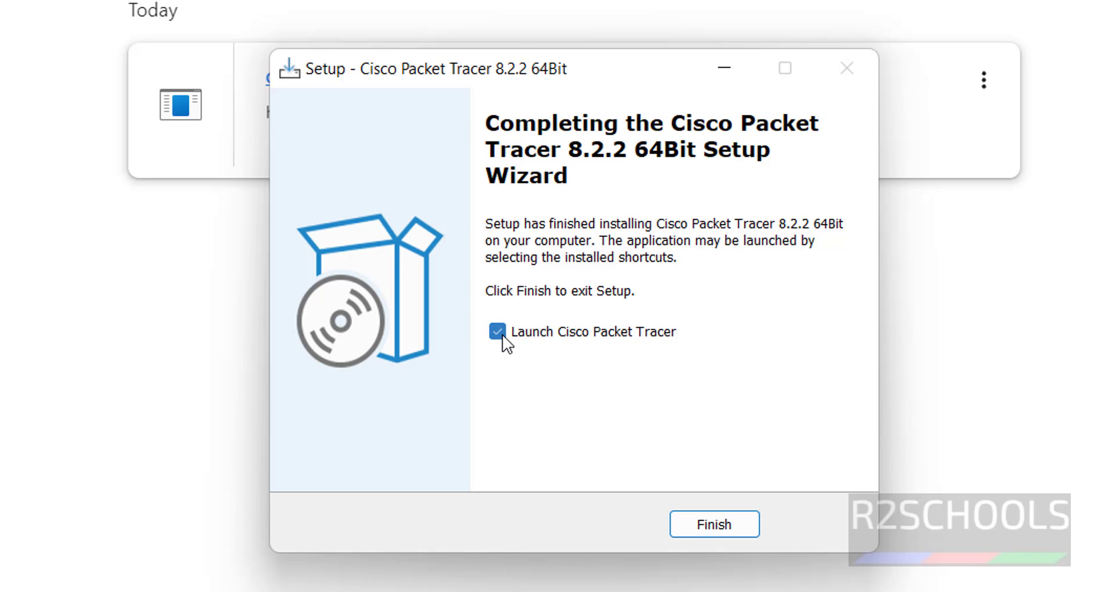
click(699, 533)
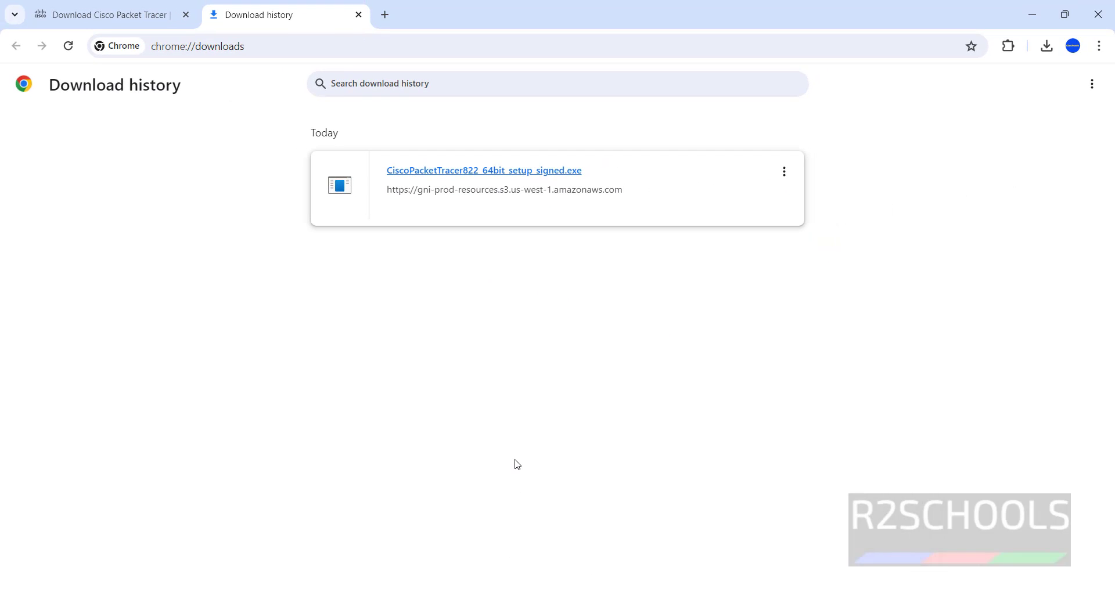
Step: Launch Cisco Packet Tracer from the Start menu's All apps folder and accept the multi-user prompt
key(super)
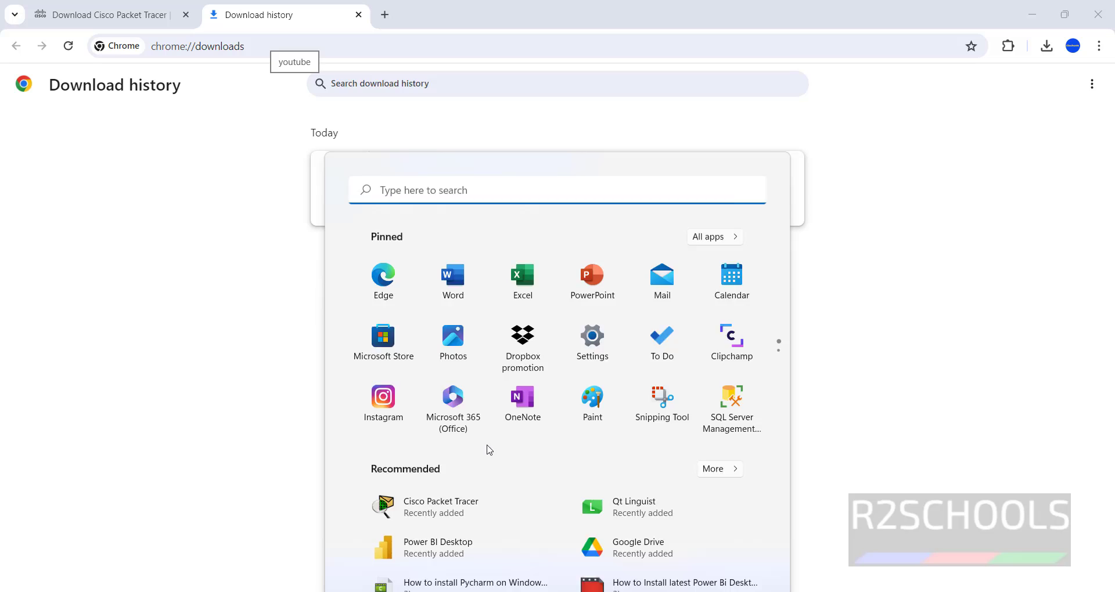
click(710, 141)
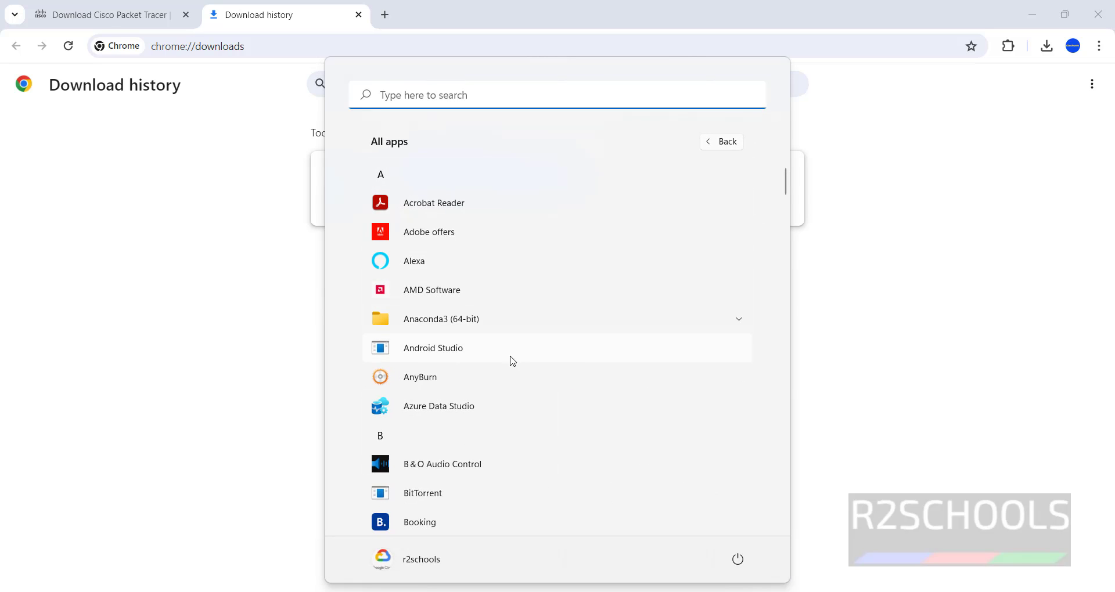
scroll(514, 366, down, 10)
scroll(520, 377, up, 3)
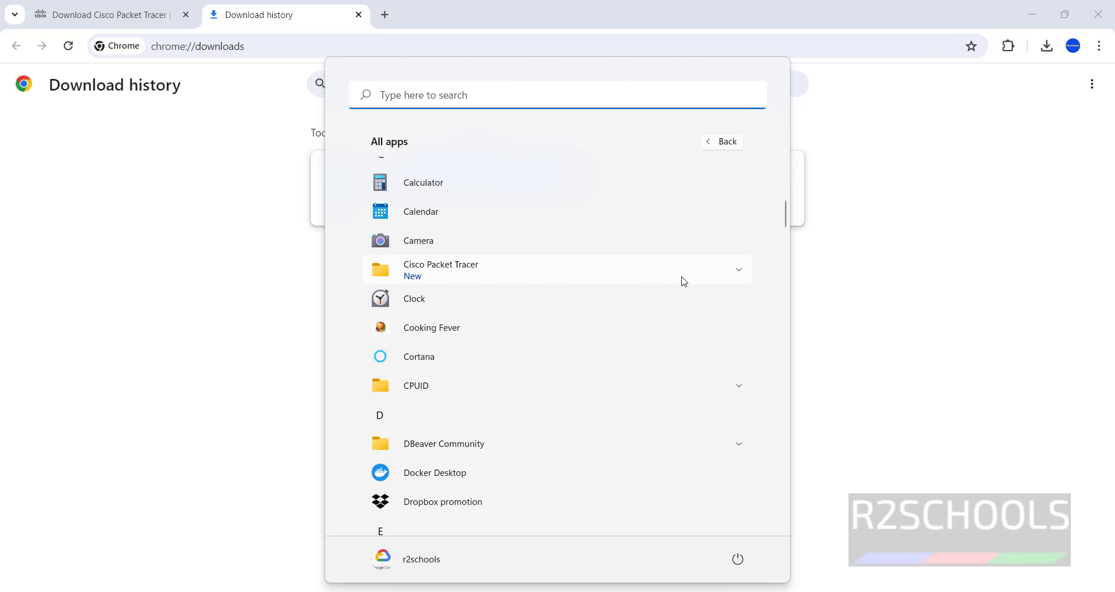
click(737, 272)
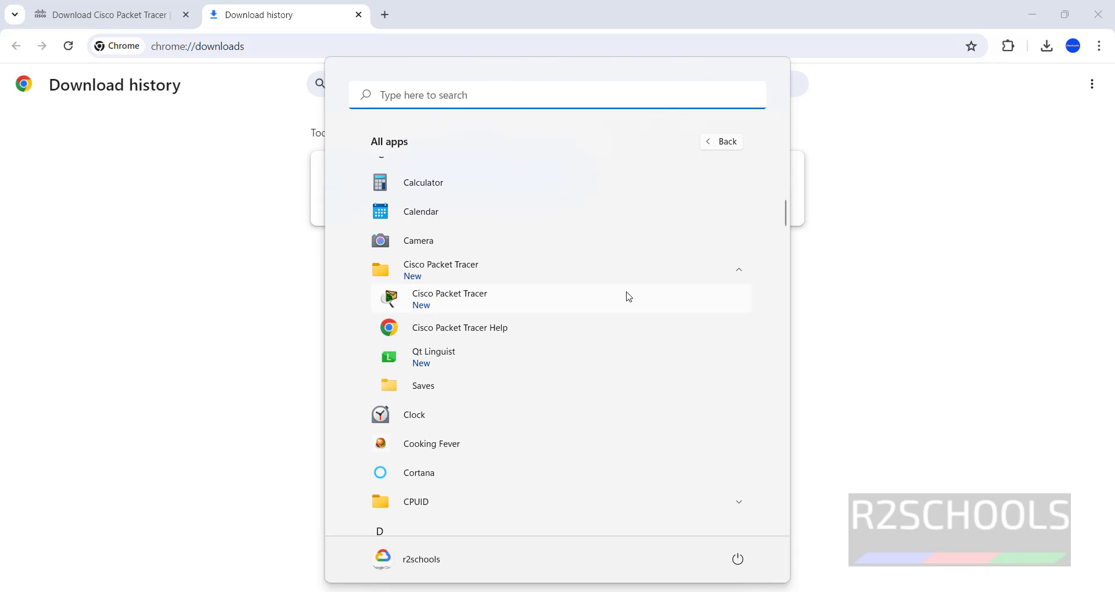
click(457, 307)
click(613, 317)
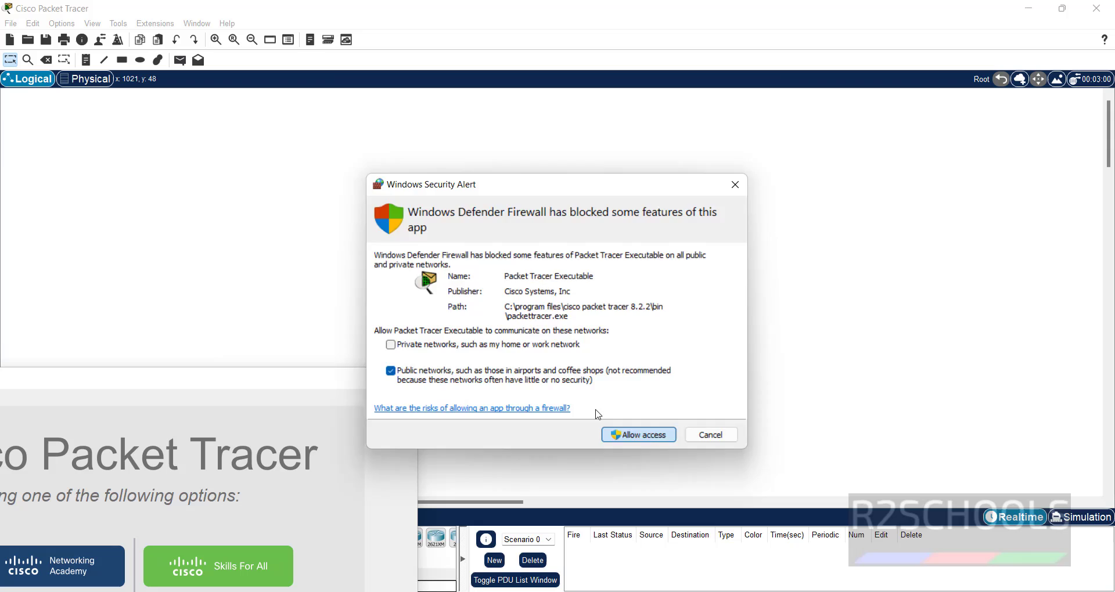
Step: Dismiss the firewall alert, bring the login window into view, and sign in via Skills For All
click(629, 434)
drag(259, 385, 866, 71)
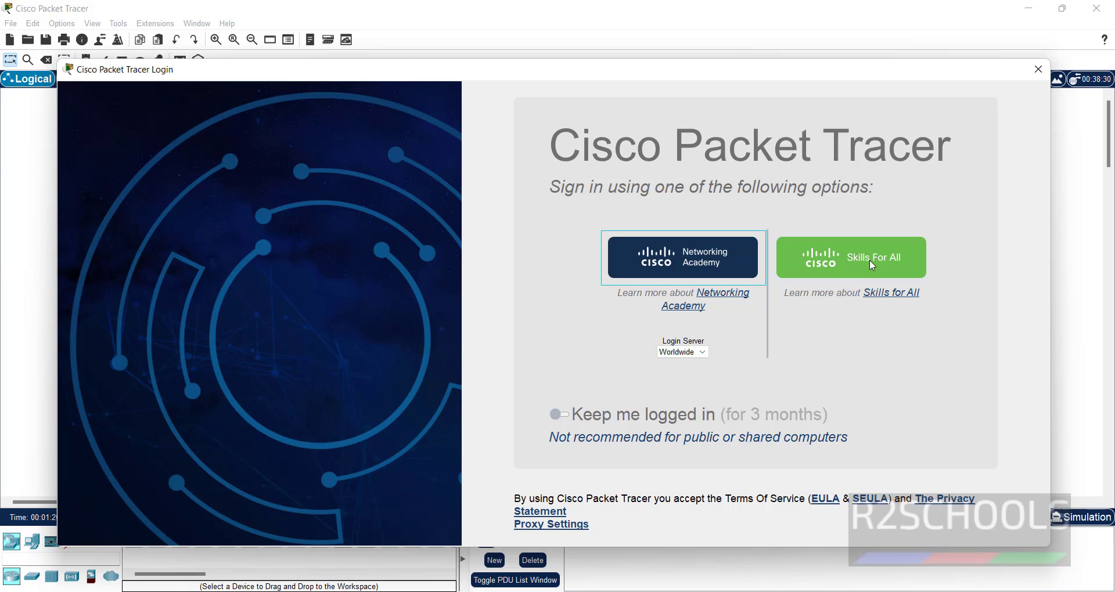
click(869, 259)
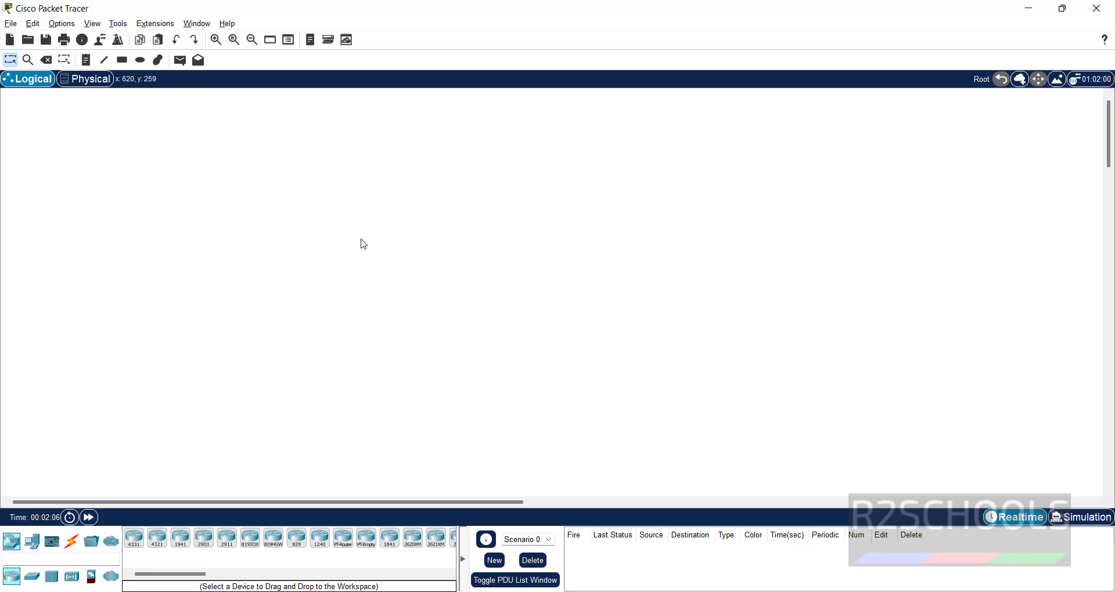
Step: Toggle between Physical and Logical views, then show the Multiuser Connection device category
click(81, 88)
click(35, 85)
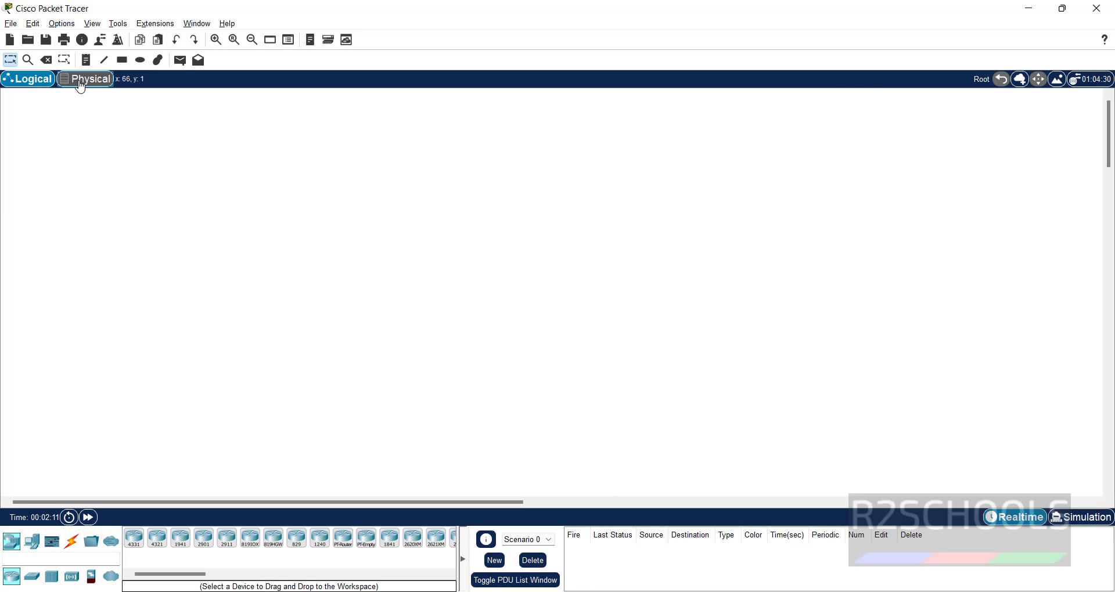
click(81, 86)
click(35, 85)
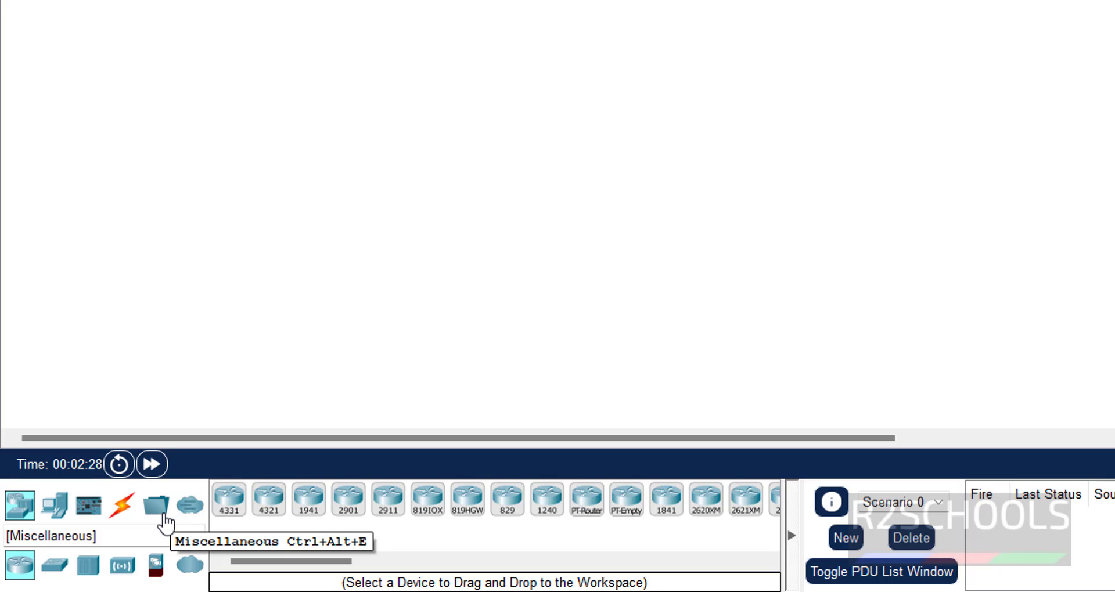
click(192, 517)
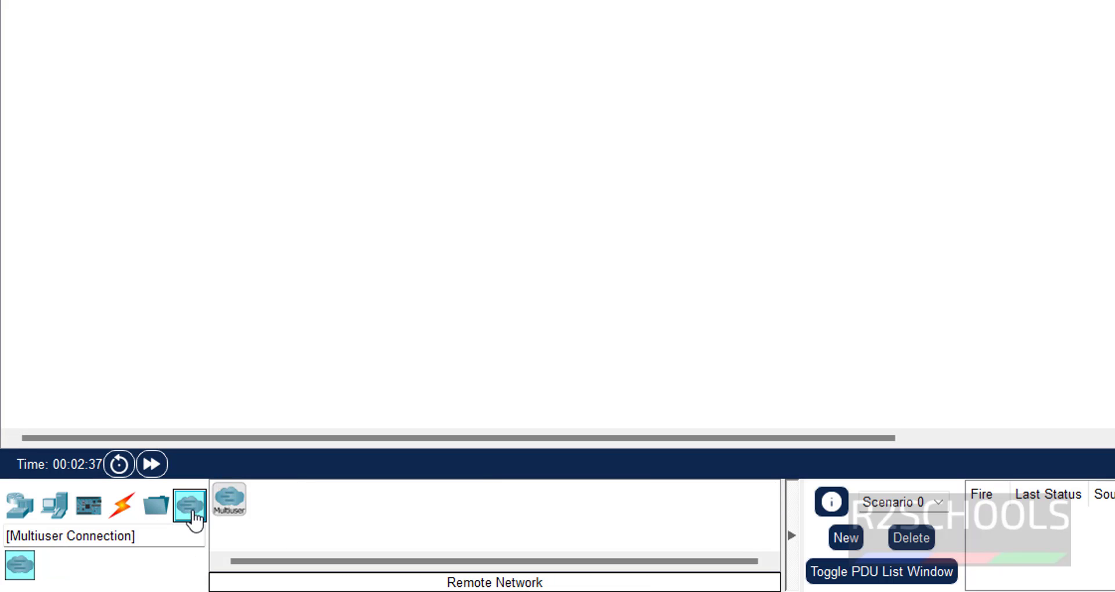